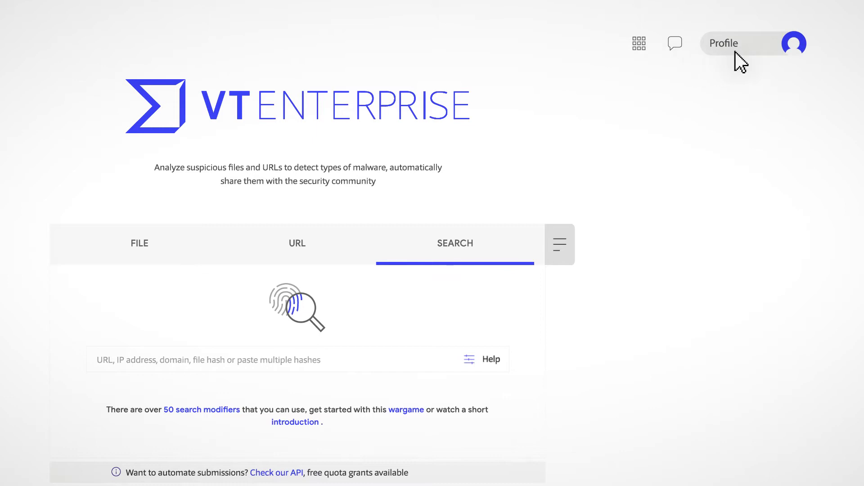
# Dismiss the account menu and look at the File and URL submission tabs
pyautogui.click(737, 52)
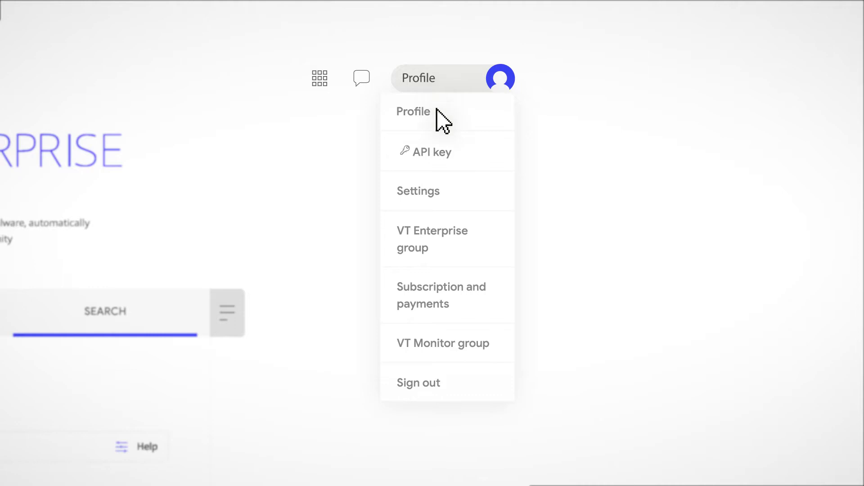
pyautogui.click(437, 168)
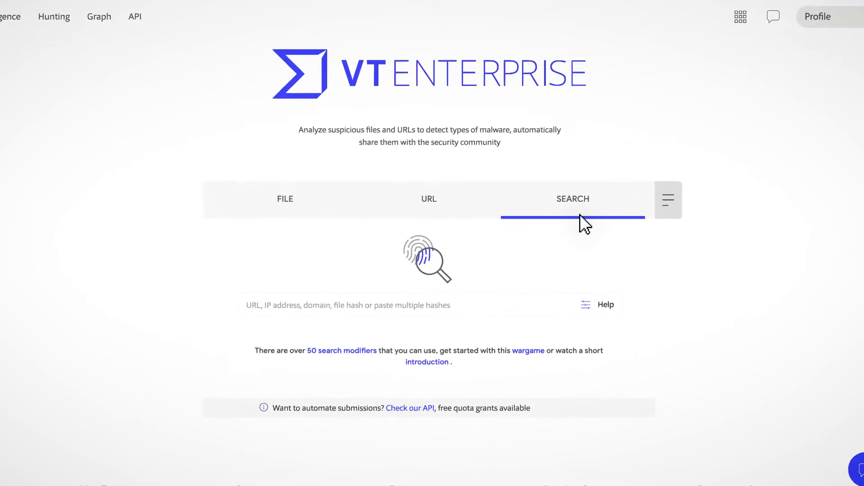
pyautogui.click(271, 206)
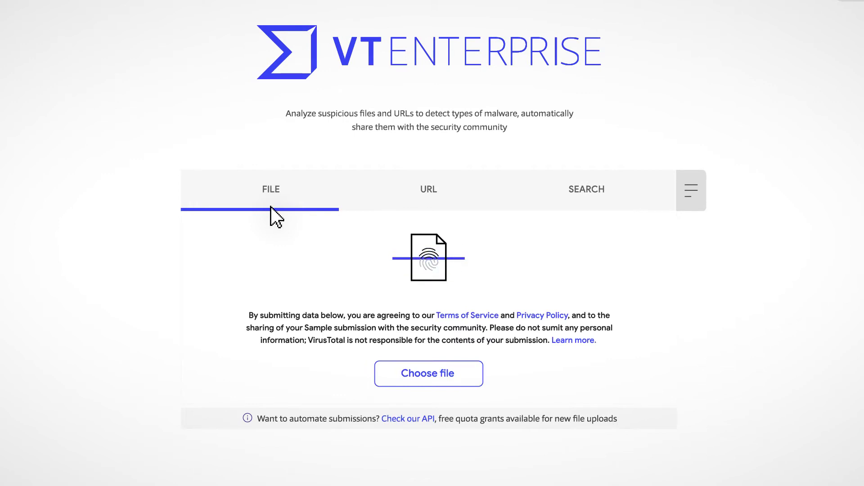
pyautogui.click(441, 209)
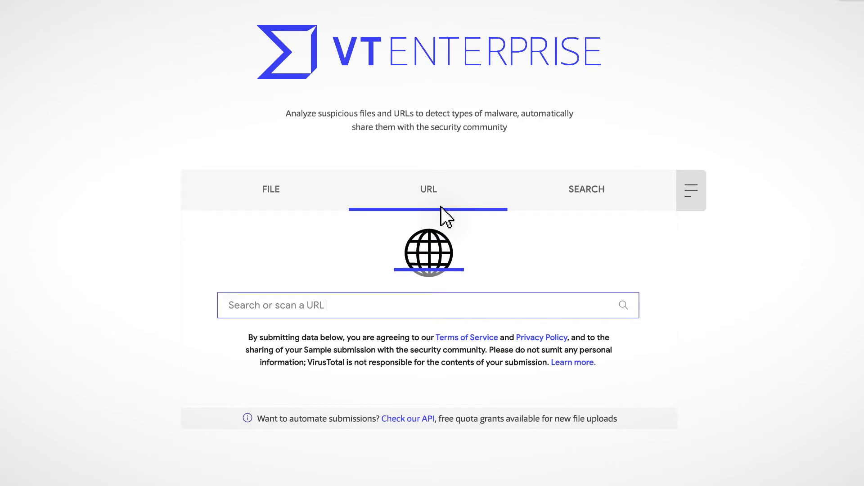
# Return to dataset search and preview, then dismiss, the advanced search options
pyautogui.click(604, 208)
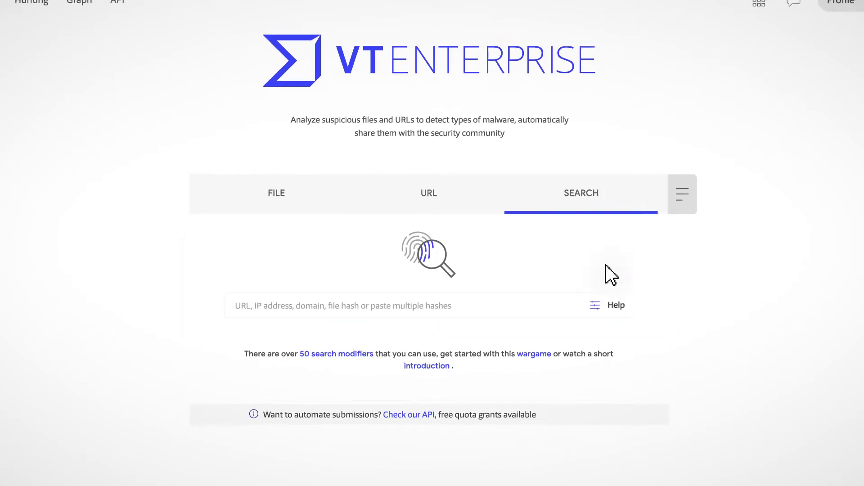
pyautogui.click(611, 306)
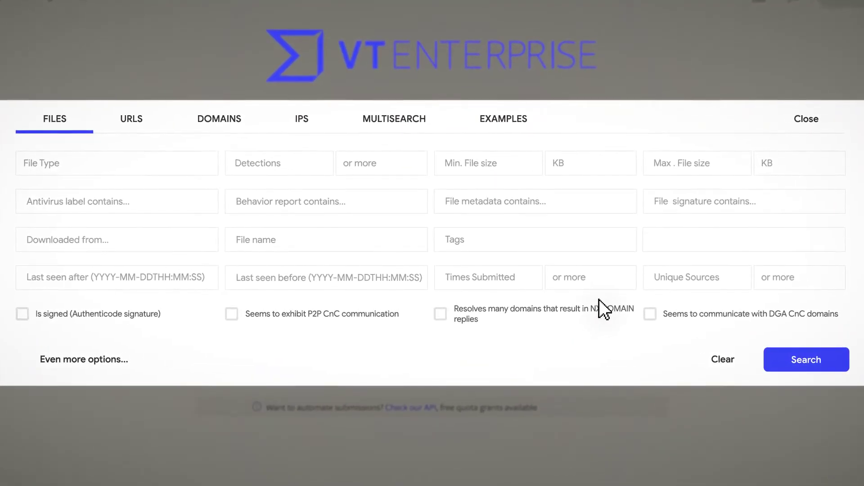
pyautogui.click(810, 118)
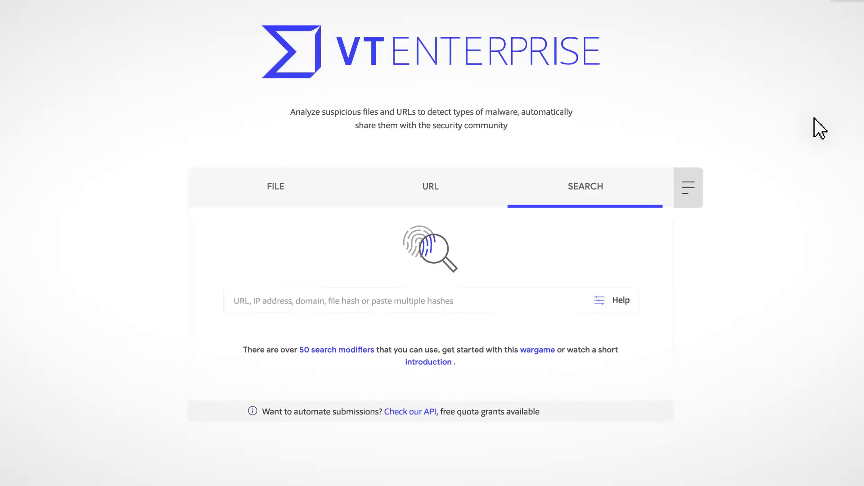
# Paste the hash to open the MicrosoftStores.exe report and show its Detections Evolution chart
pyautogui.hotkey('ctrl', 'v')
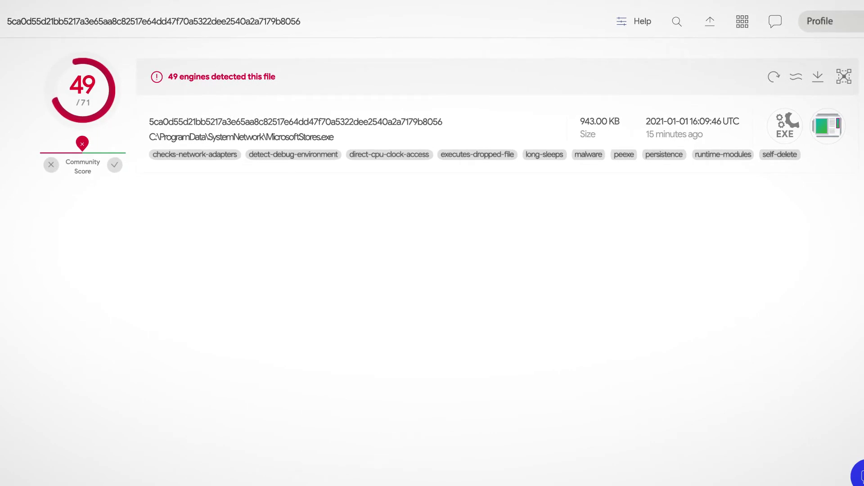
pyautogui.scroll(-2, 432, 203)
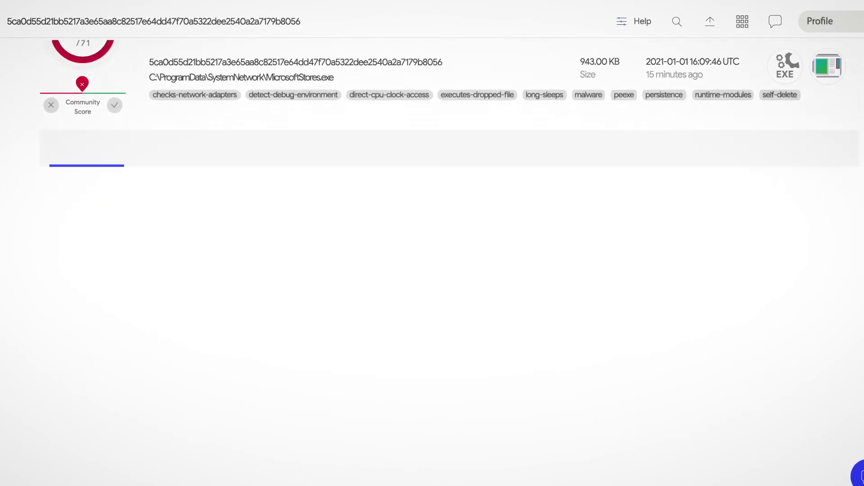
pyautogui.scroll(-2, 782, 175)
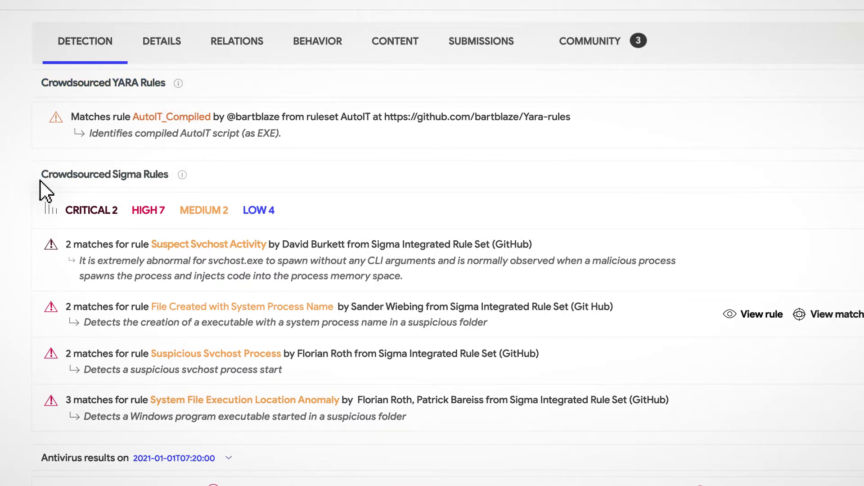
pyautogui.scroll(-5, 44, 189)
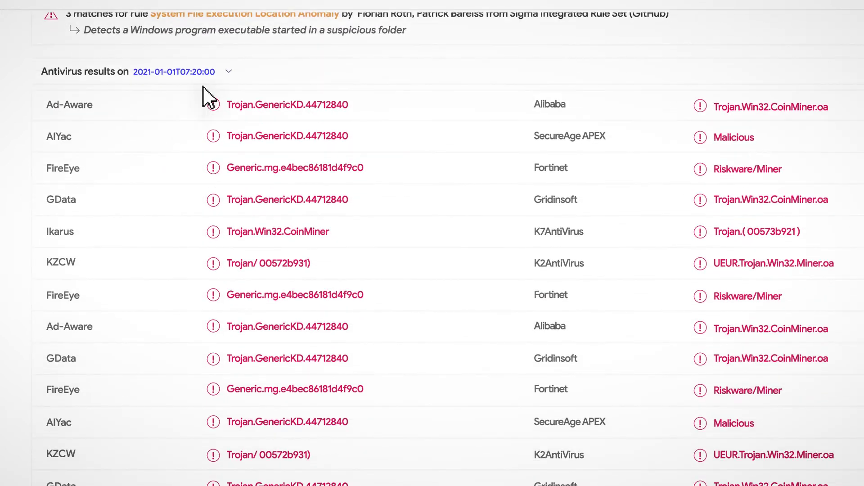
pyautogui.click(228, 72)
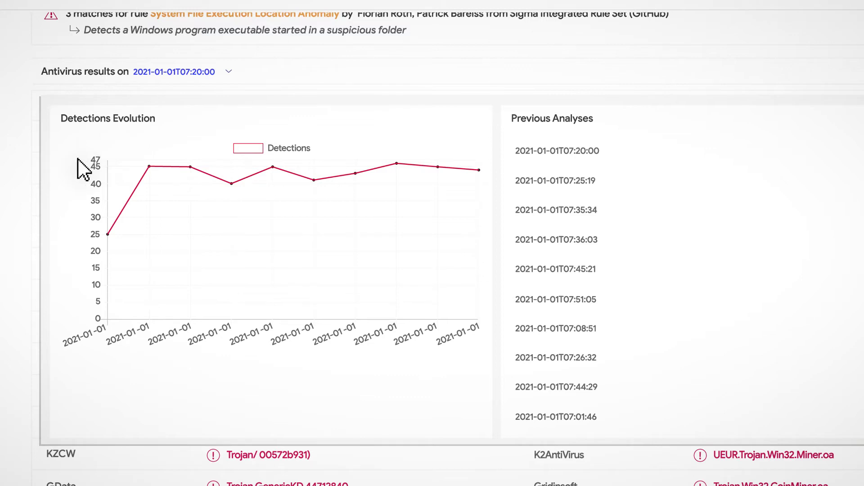
pyautogui.scroll(3, 64, 185)
pyautogui.scroll(3, 61, 193)
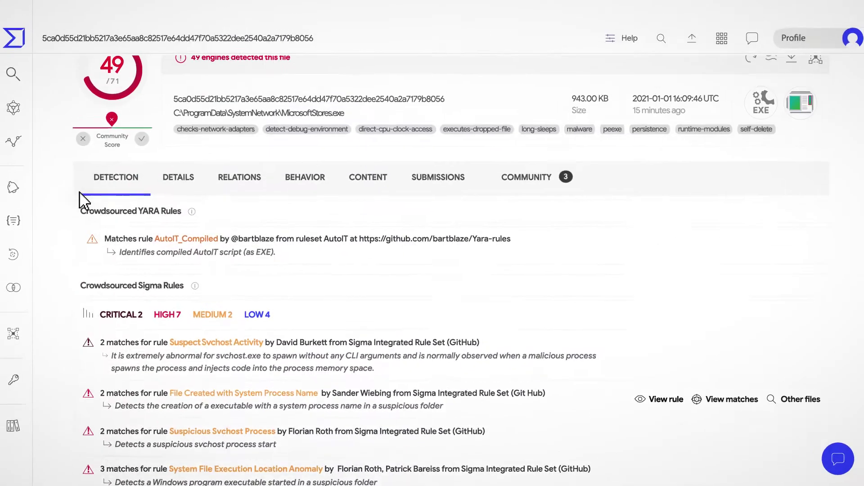
# View the Details tab with the file's hashes, type, size and submission history
pyautogui.click(185, 193)
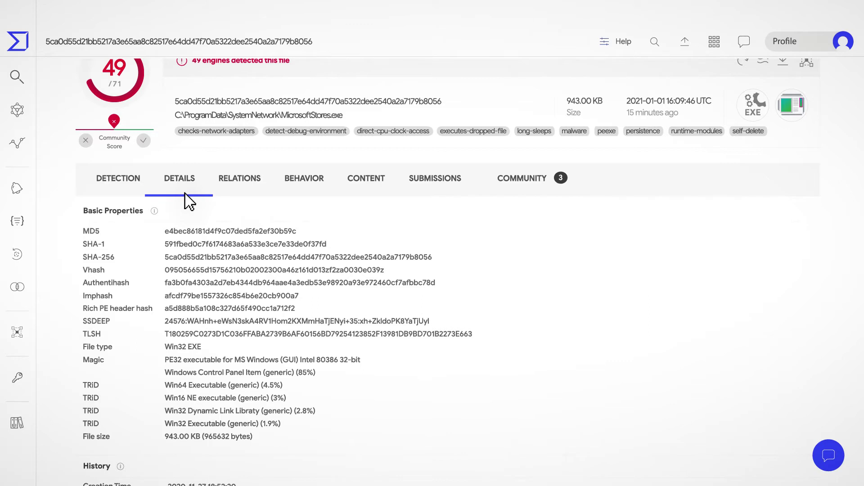
pyautogui.scroll(-2, 189, 201)
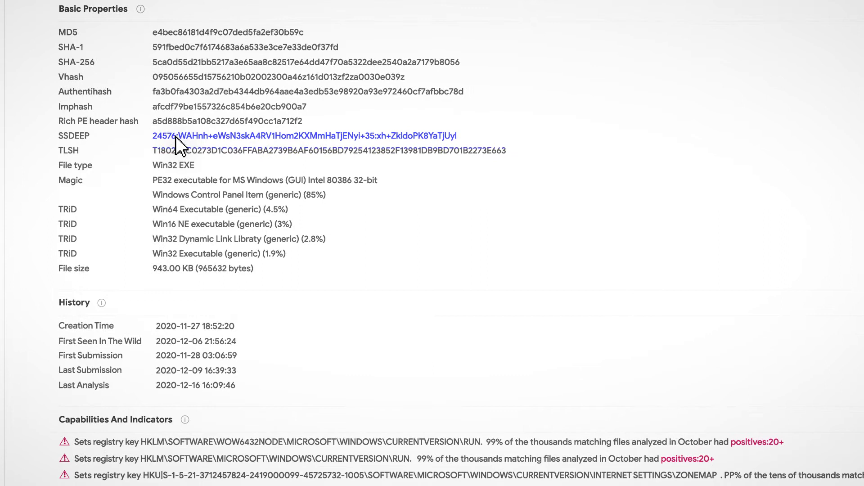
pyautogui.scroll(3, 176, 136)
# Review related URLs and IPs, then view sandbox screenshots and autostart registry locations
pyautogui.click(245, 190)
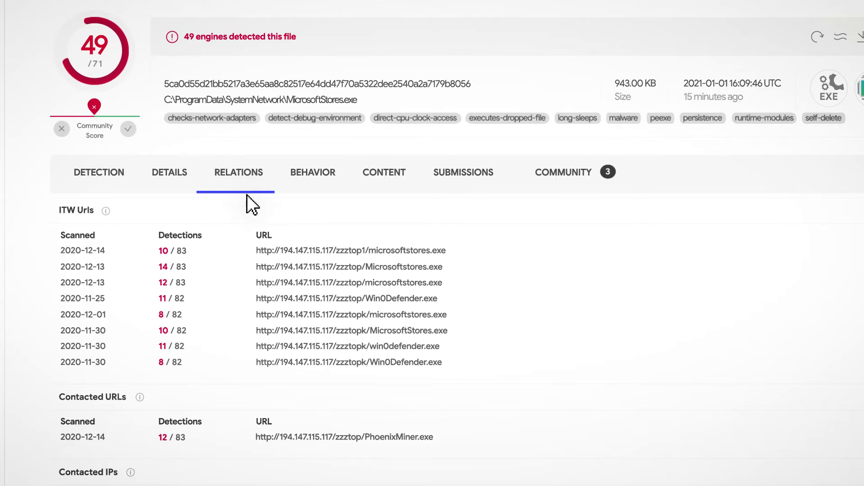
pyautogui.scroll(-3, 267, 250)
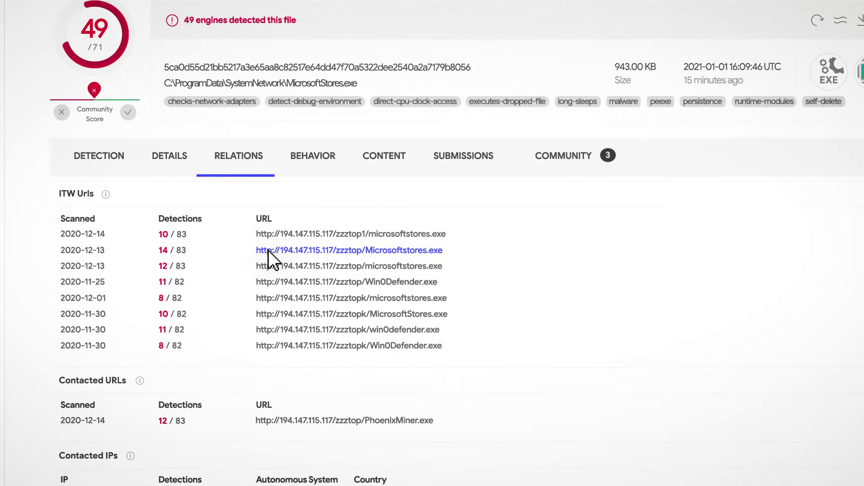
pyautogui.scroll(-1, 268, 251)
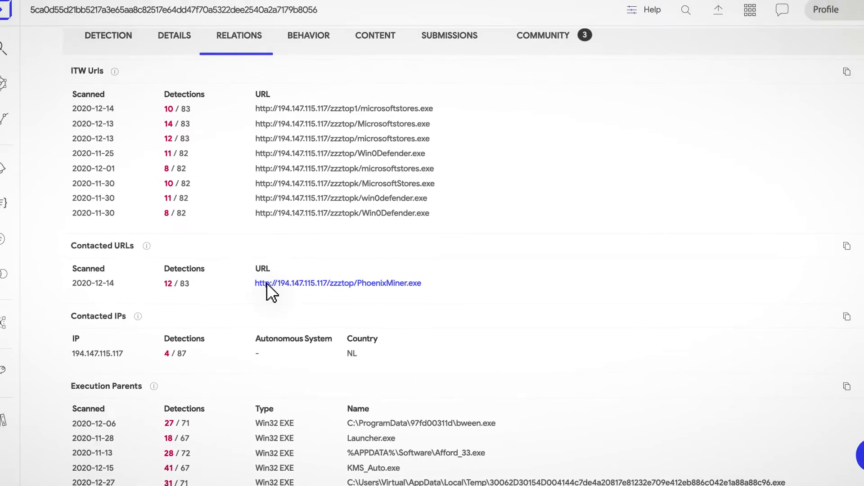
pyautogui.scroll(5, 251, 247)
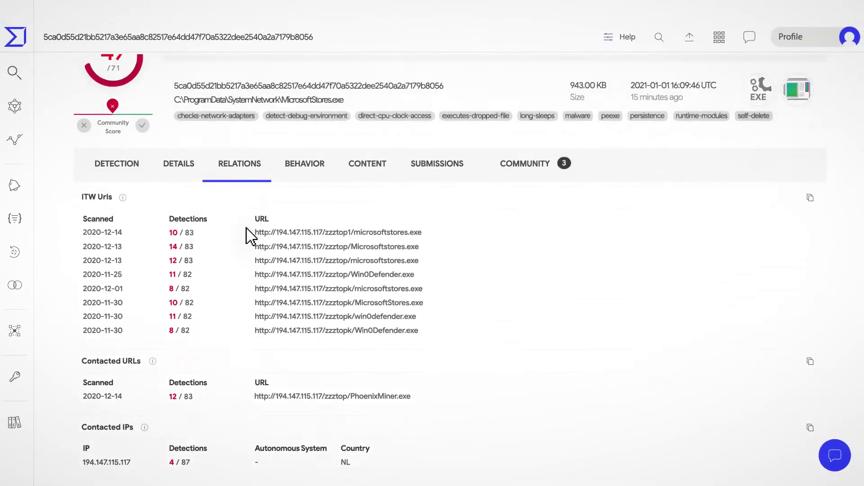
pyautogui.click(286, 227)
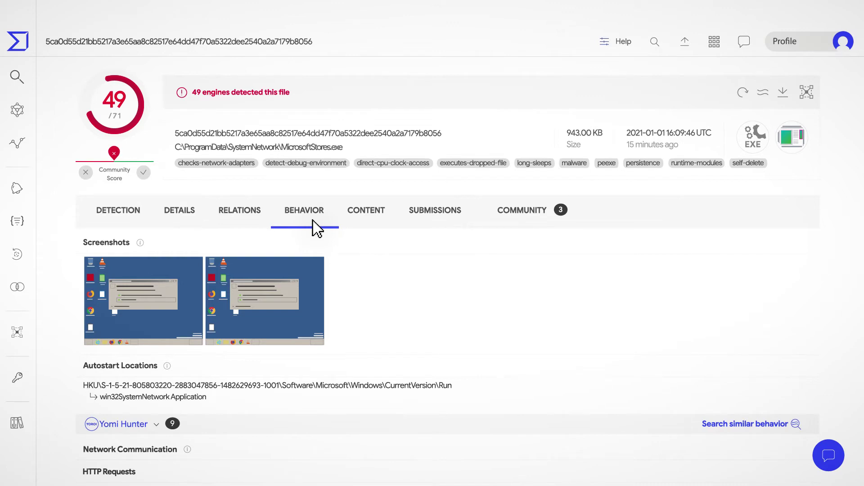
pyautogui.scroll(-2, 202, 304)
# Check other sandboxes and interest-sorted strings, then view the DE and ES submissions
pyautogui.click(155, 375)
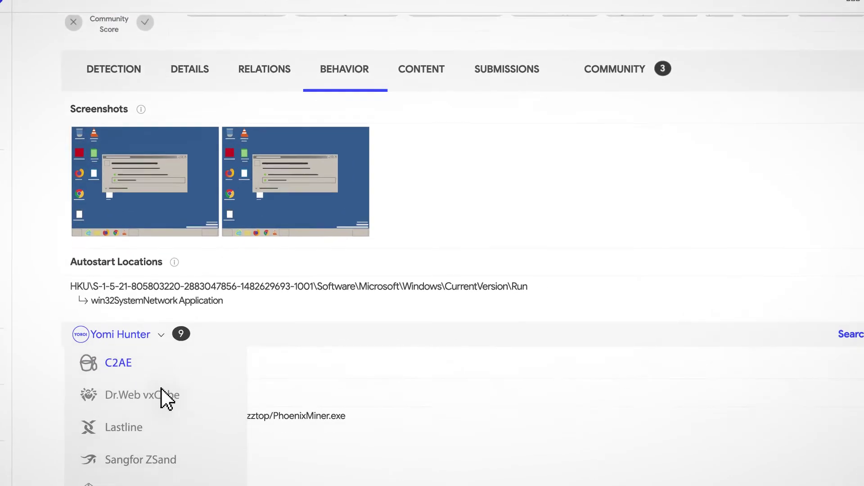
pyautogui.scroll(-1, 162, 398)
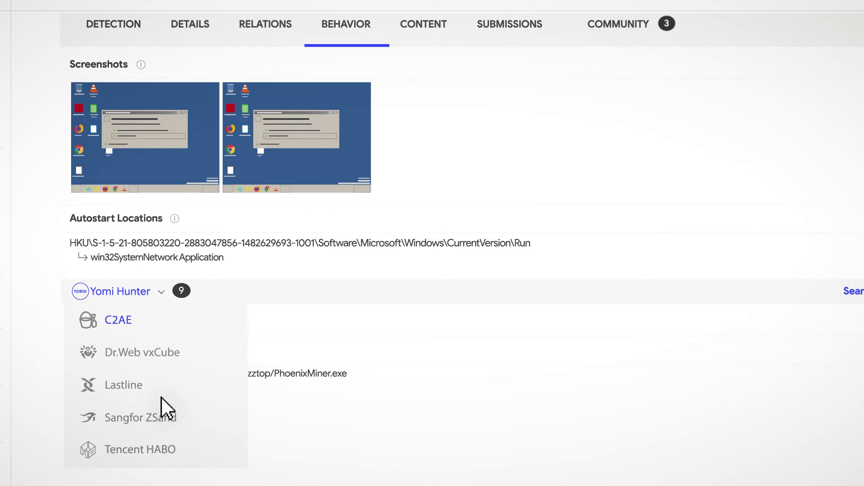
pyautogui.scroll(3, 410, 236)
pyautogui.click(427, 217)
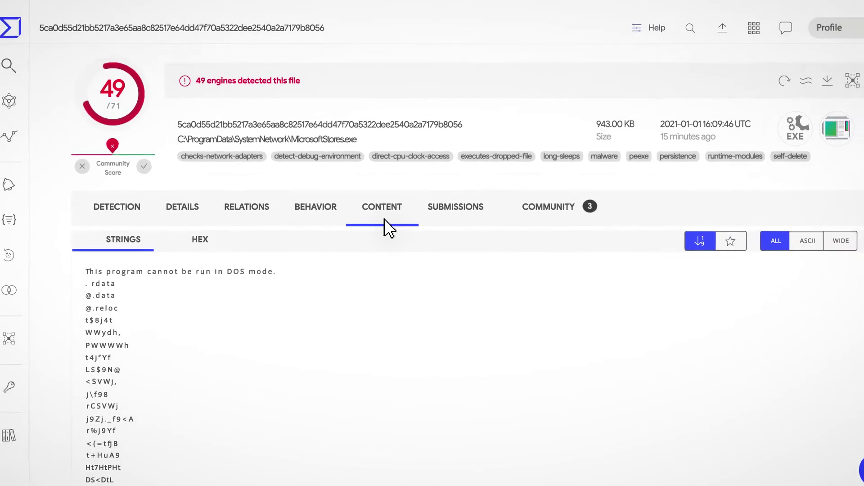
pyautogui.click(700, 245)
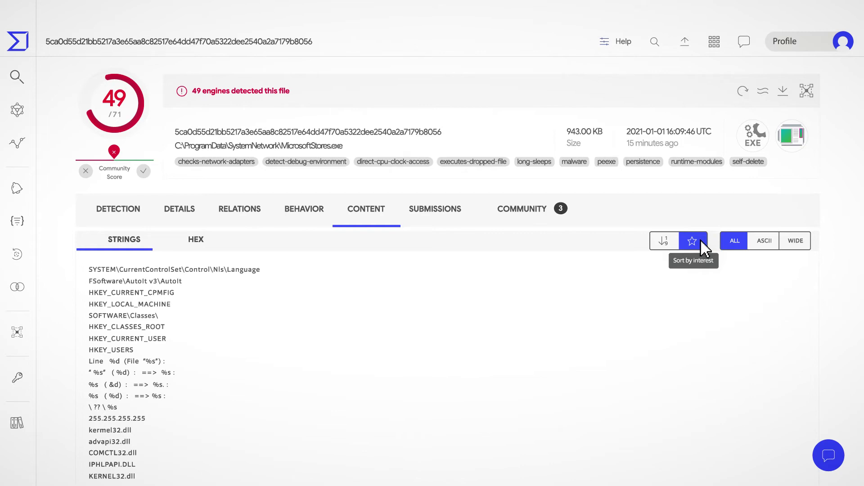
pyautogui.click(442, 223)
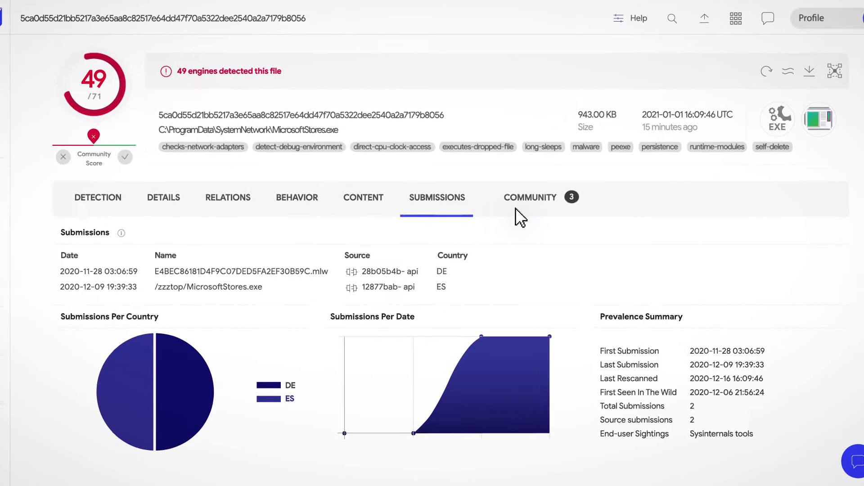
# Read the community comments, then search for files similar to this sample
pyautogui.click(523, 215)
pyautogui.scroll(-2, 566, 187)
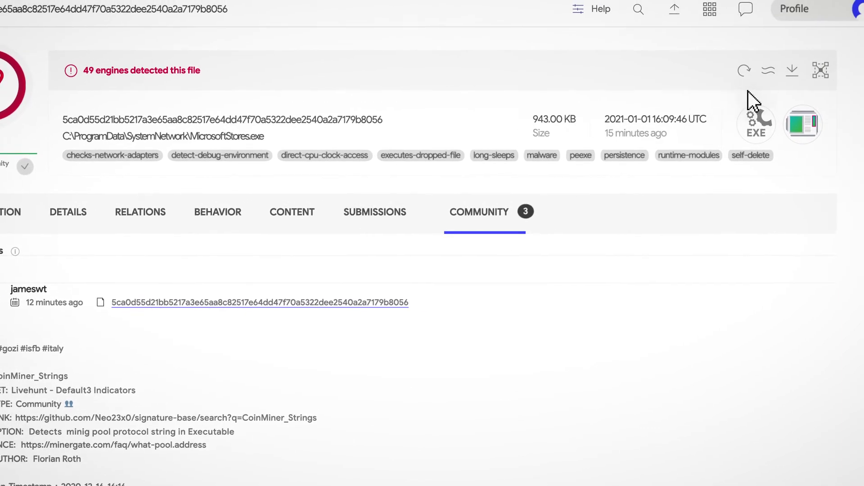
pyautogui.click(768, 72)
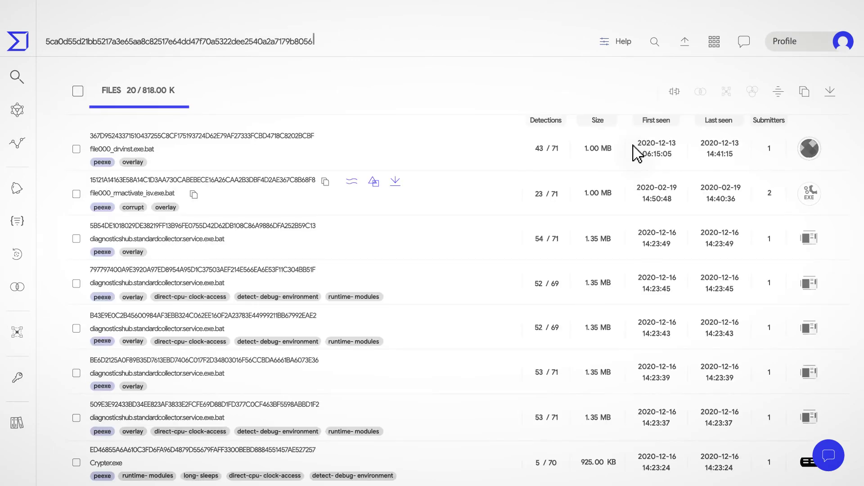
# Preview and dismiss the advanced filters, then tick the first three result files
pyautogui.click(604, 45)
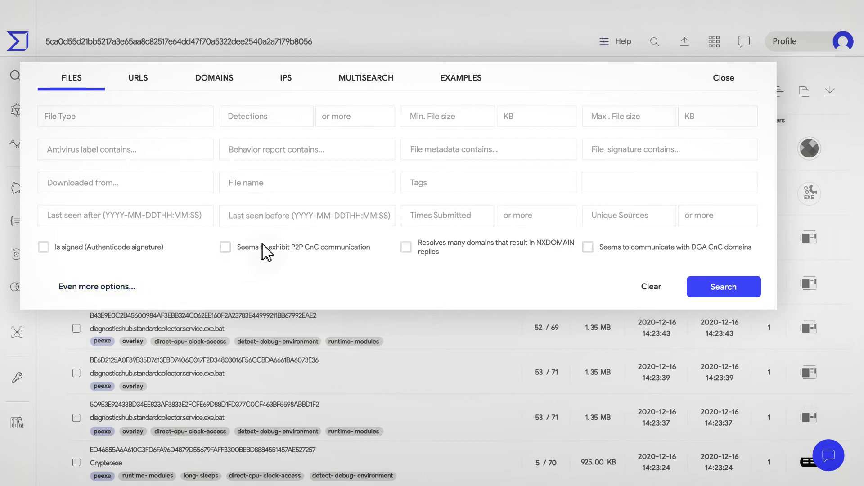
pyautogui.click(724, 78)
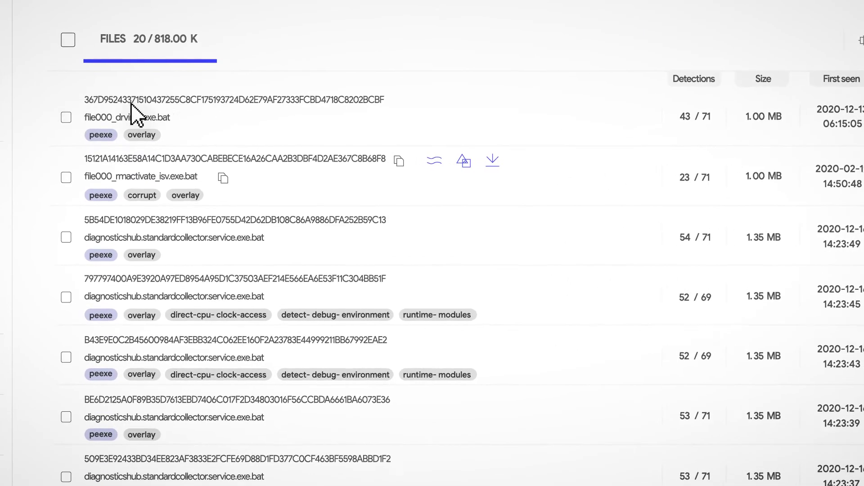
pyautogui.keyDown('shift'); pyautogui.click(66, 237); pyautogui.keyUp('shift')
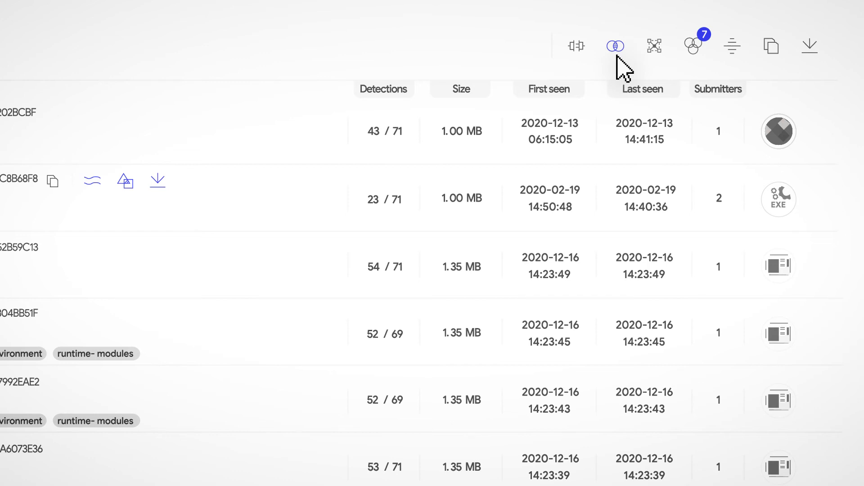
pyautogui.click(693, 46)
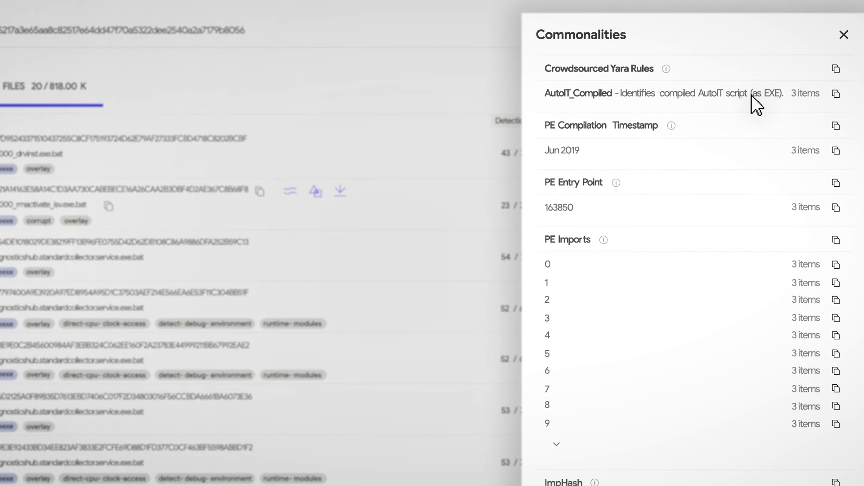
pyautogui.click(843, 34)
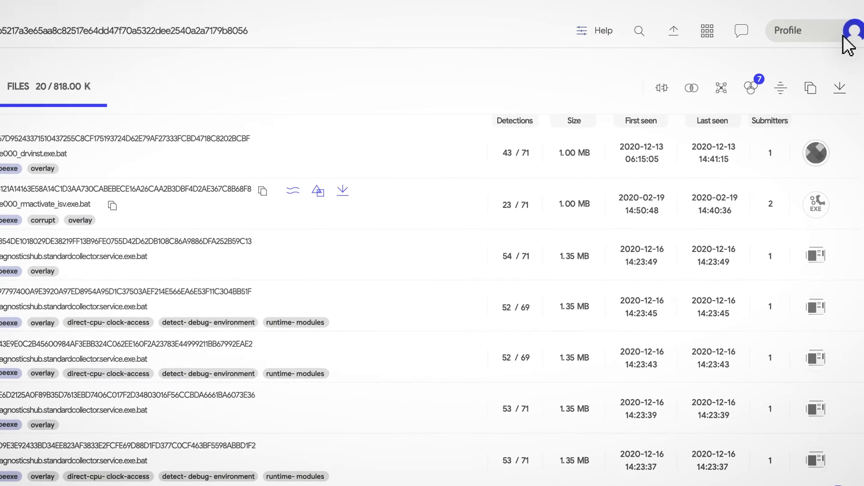